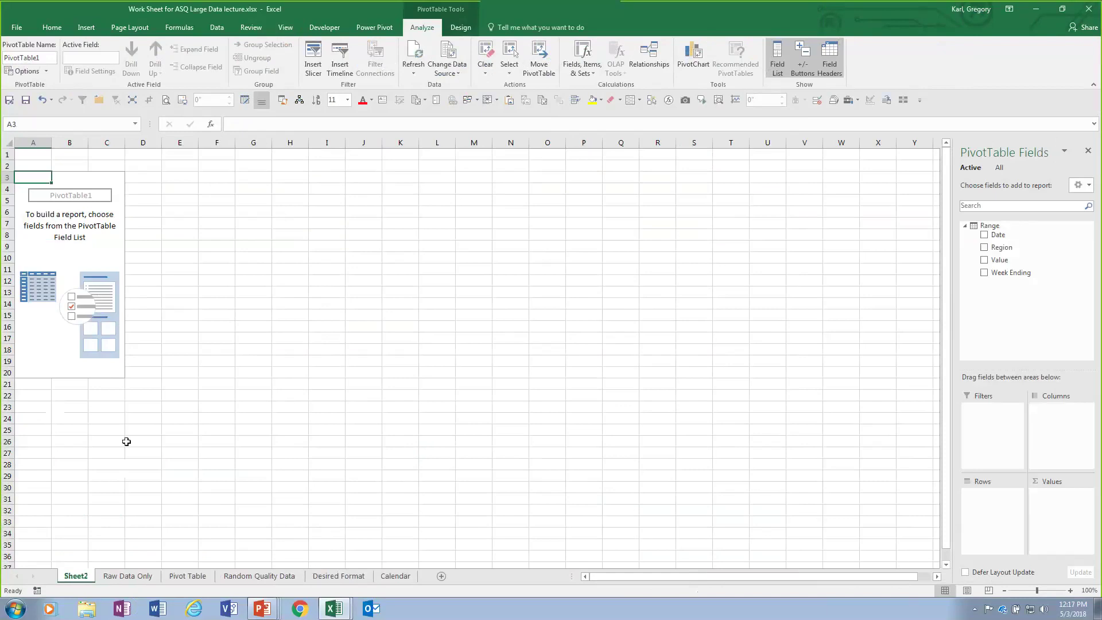
Step: Create a PivotTable from range A1:D26 of the Raw Data Only sheet, placed on the same worksheet at cell I1
{"action": "left_click", "coordinate": [132, 577]}
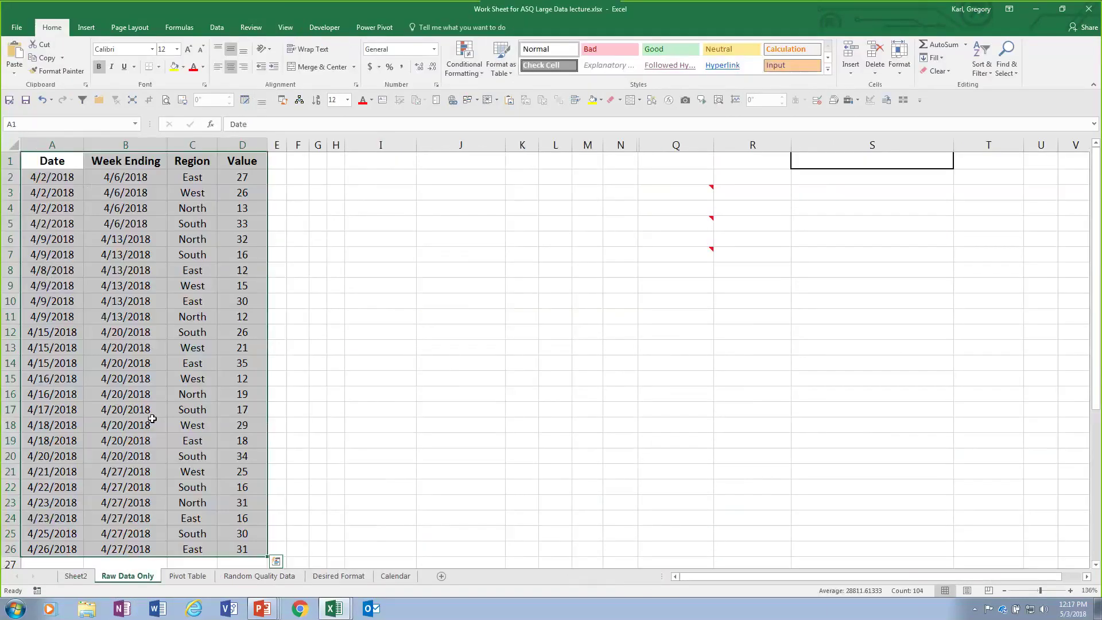
{"action": "left_click", "coordinate": [84, 29]}
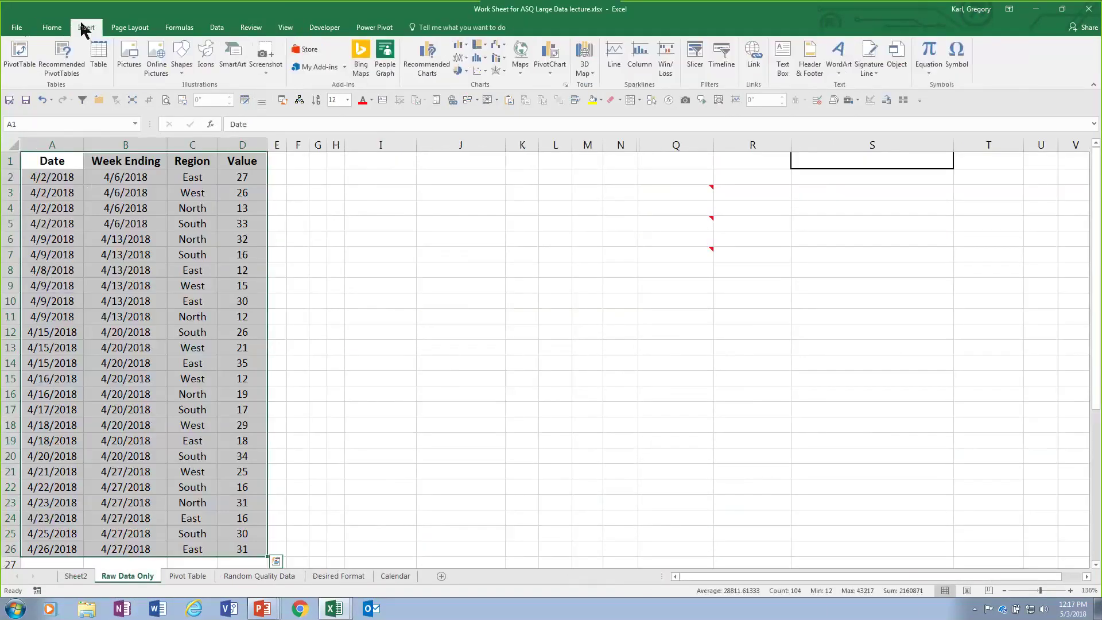
{"action": "left_click", "coordinate": [18, 50]}
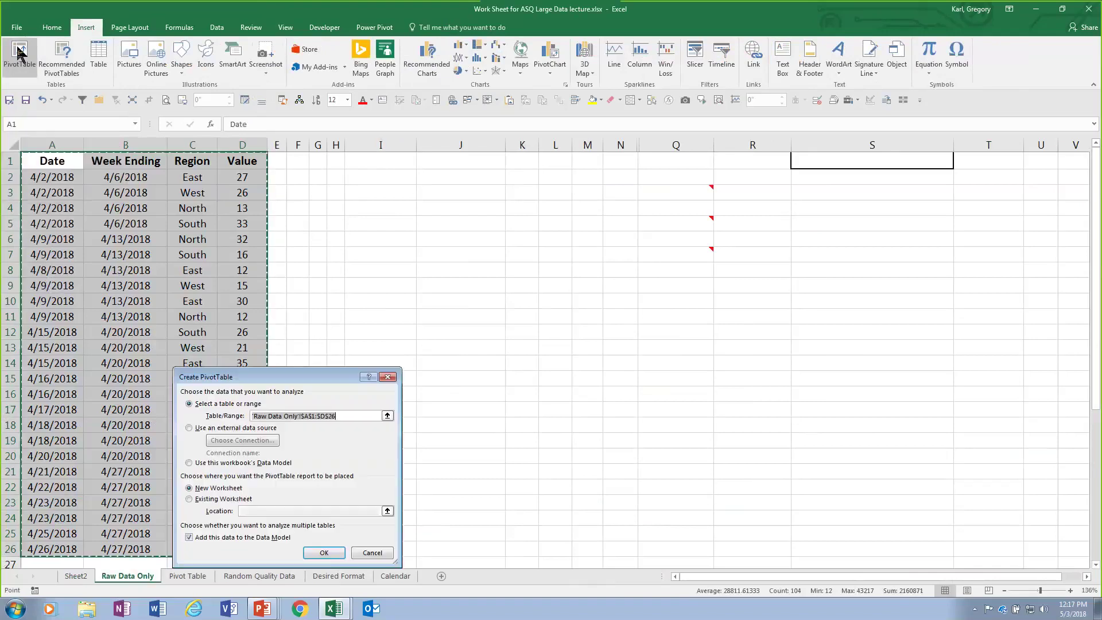
{"action": "left_click", "coordinate": [196, 500]}
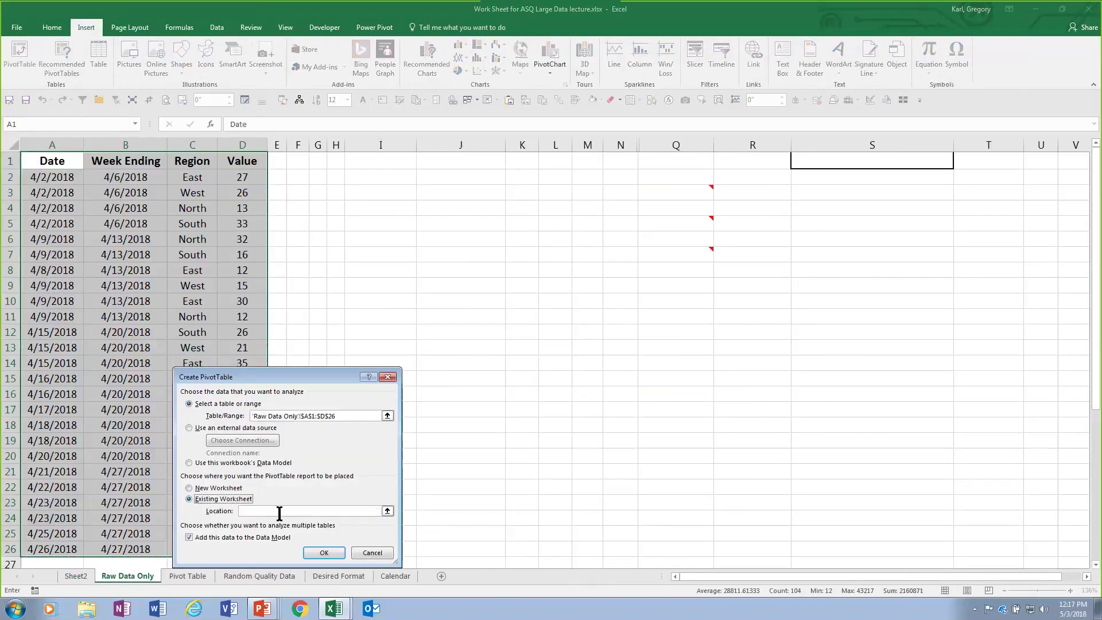
{"action": "left_click", "coordinate": [391, 160]}
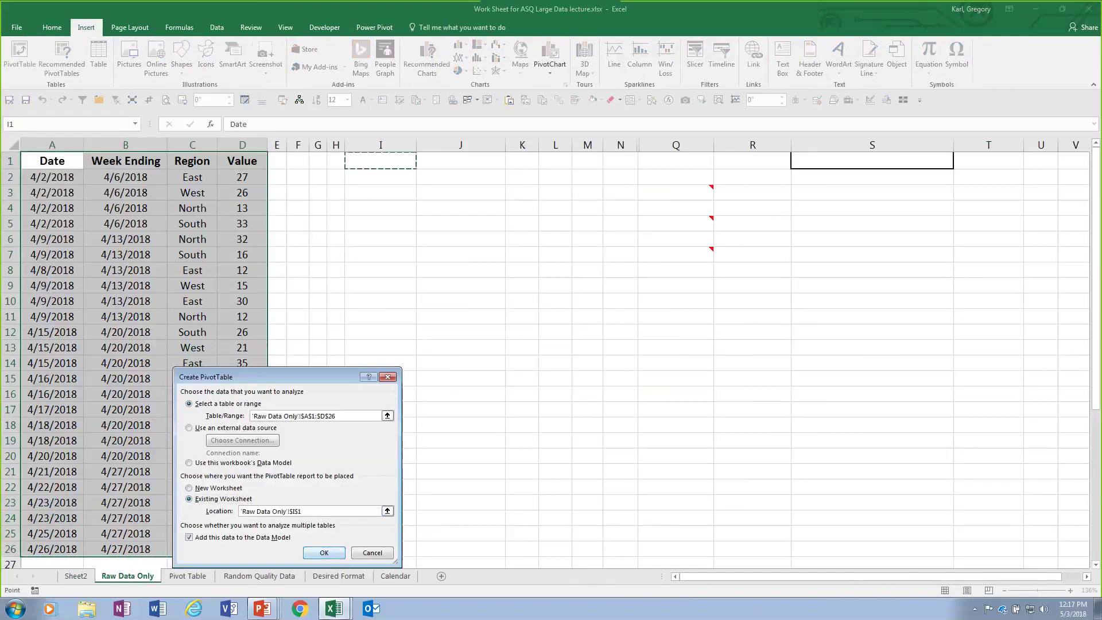
{"action": "left_click", "coordinate": [333, 555]}
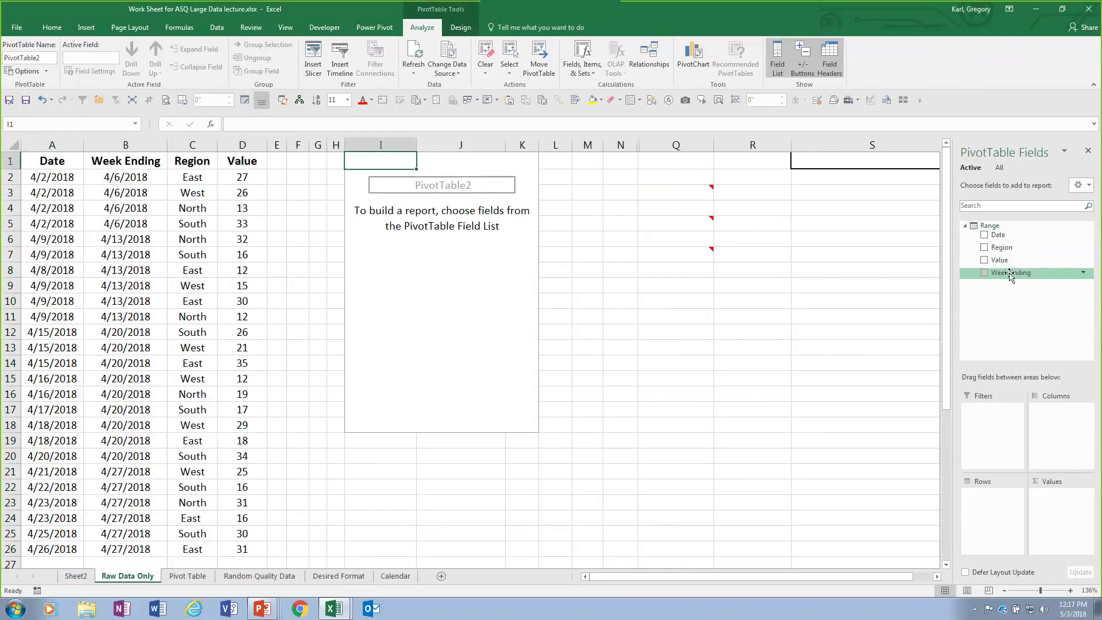
Step: Lay out the PivotTable with Week Ending as rows, Region as columns and the sum of Value as values
{"action": "left_click_drag", "start_coordinate": [1010, 276], "coordinate": [1003, 523]}
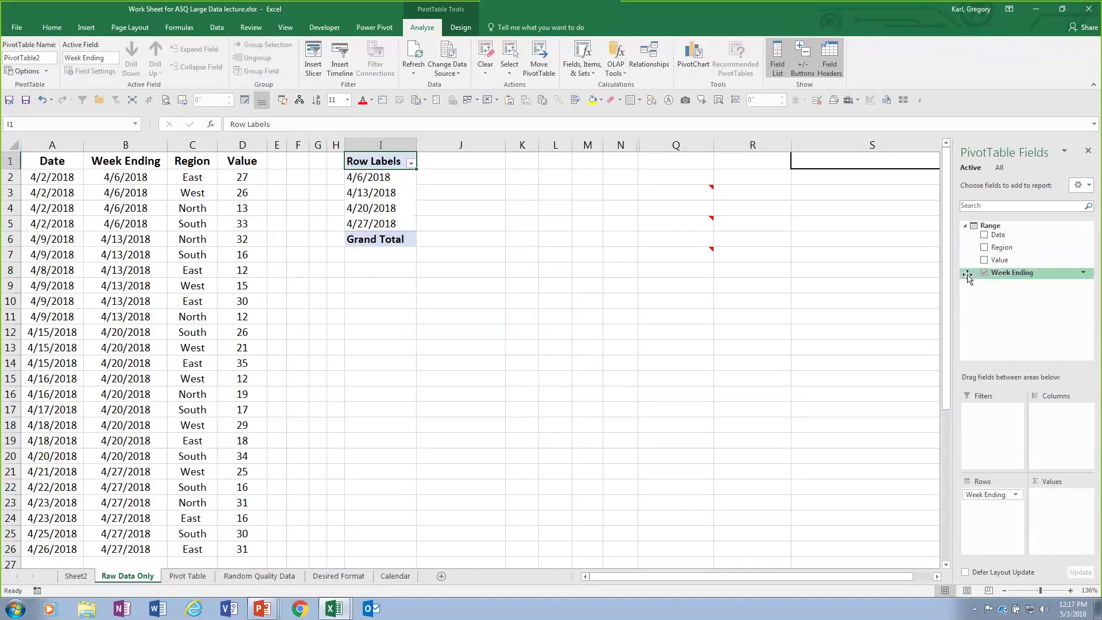
{"action": "left_click_drag", "start_coordinate": [995, 243], "coordinate": [1060, 414]}
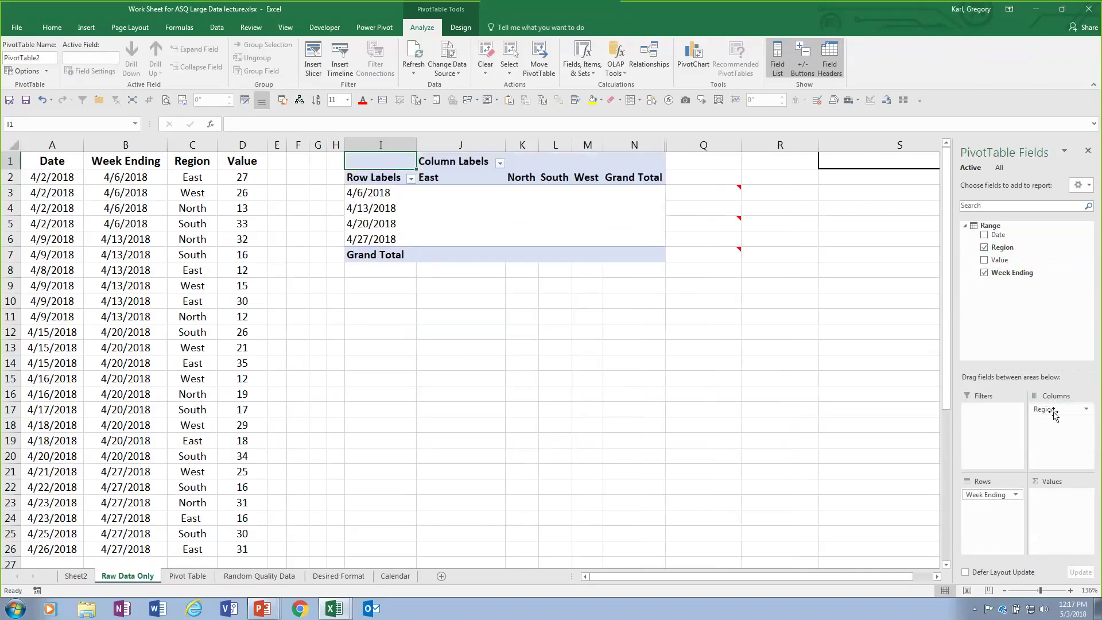
{"action": "left_click_drag", "start_coordinate": [1002, 261], "coordinate": [1053, 506]}
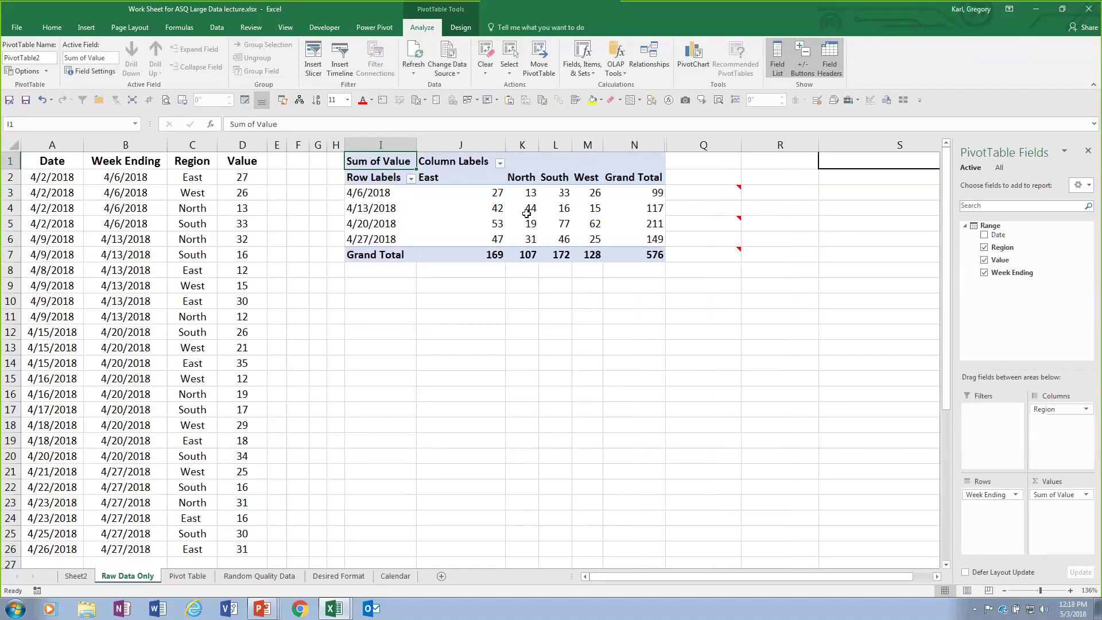
Step: Try the PivotTable with Region as rows and Week Ending as columns, and return both fields to their original areas
{"action": "mouse_move", "coordinate": [539, 218]}
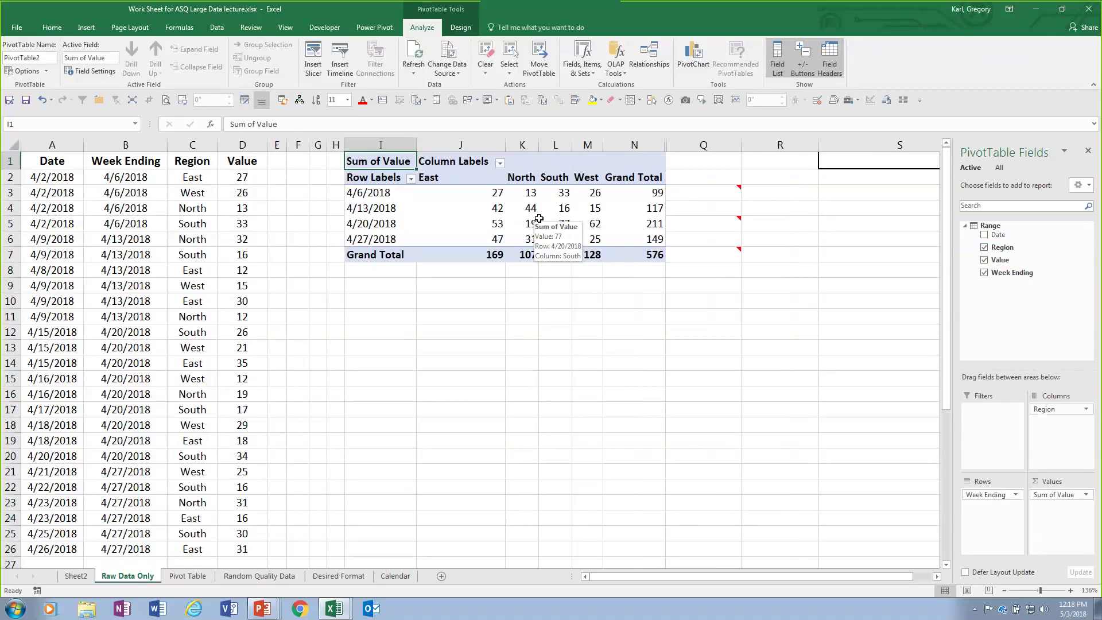
{"action": "left_click", "coordinate": [471, 205]}
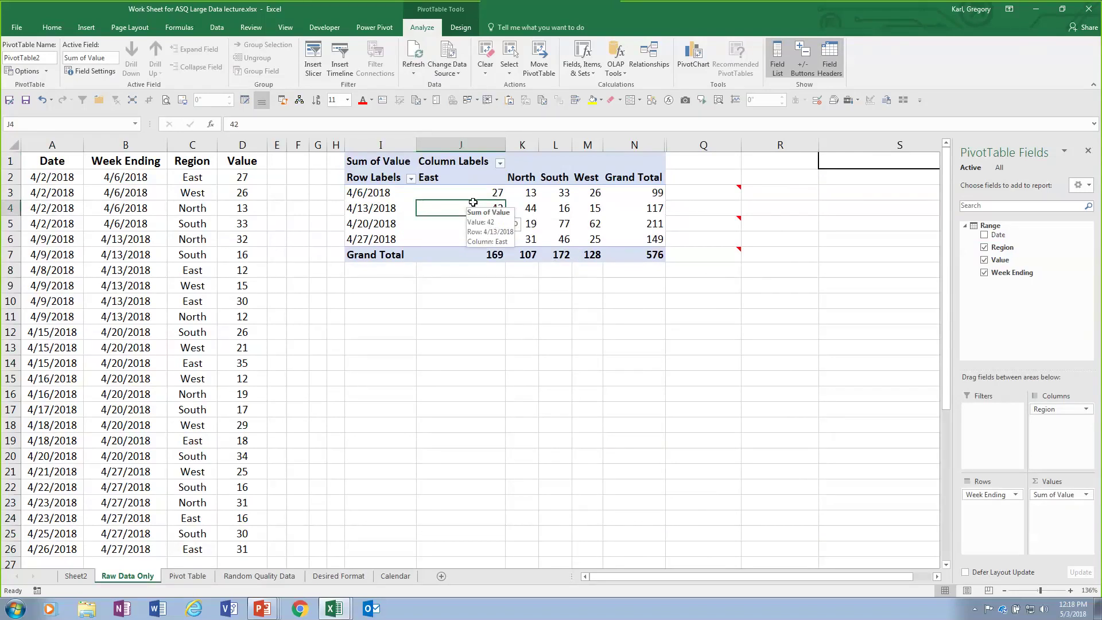
{"action": "mouse_move", "coordinate": [1052, 412]}
{"action": "left_mouse_down"}
{"action": "mouse_move", "coordinate": [1019, 519]}
{"action": "mouse_move", "coordinate": [998, 436]}
{"action": "mouse_move", "coordinate": [1048, 423]}
{"action": "left_mouse_up"}
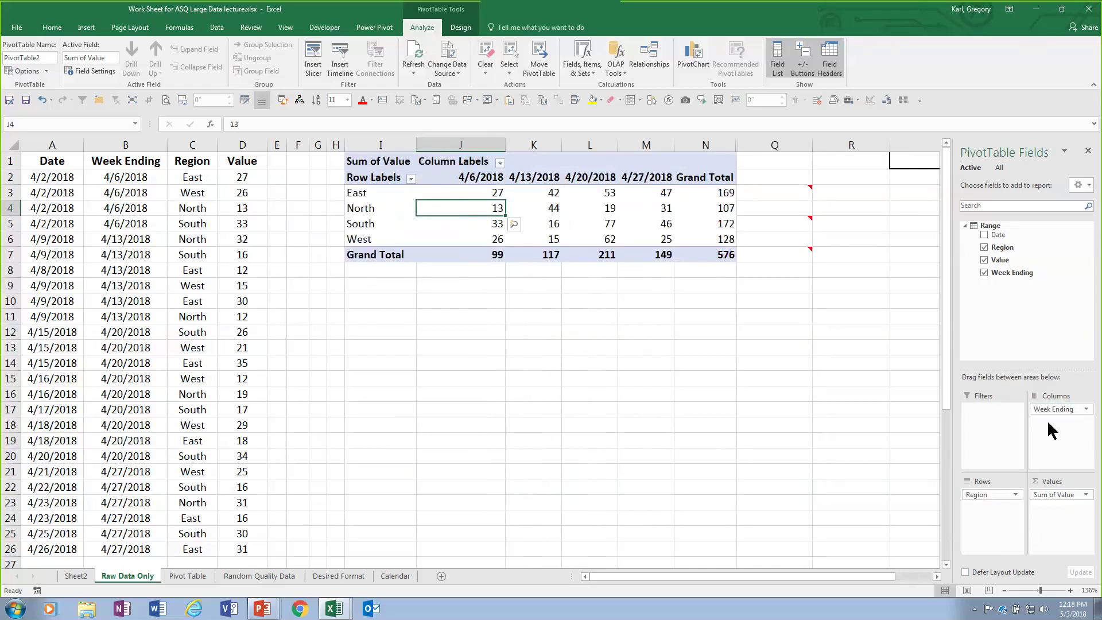
{"action": "left_click_drag", "start_coordinate": [1050, 410], "coordinate": [1060, 435]}
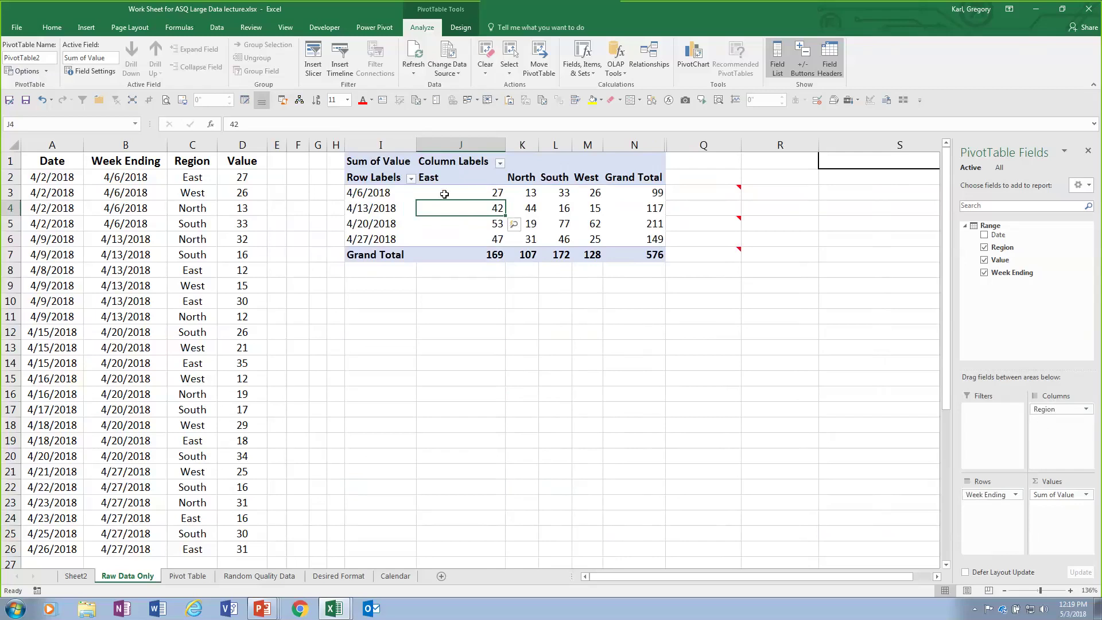
{"action": "mouse_move", "coordinate": [449, 207]}
{"action": "left_click", "coordinate": [708, 226]}
{"action": "mouse_move", "coordinate": [708, 226]}
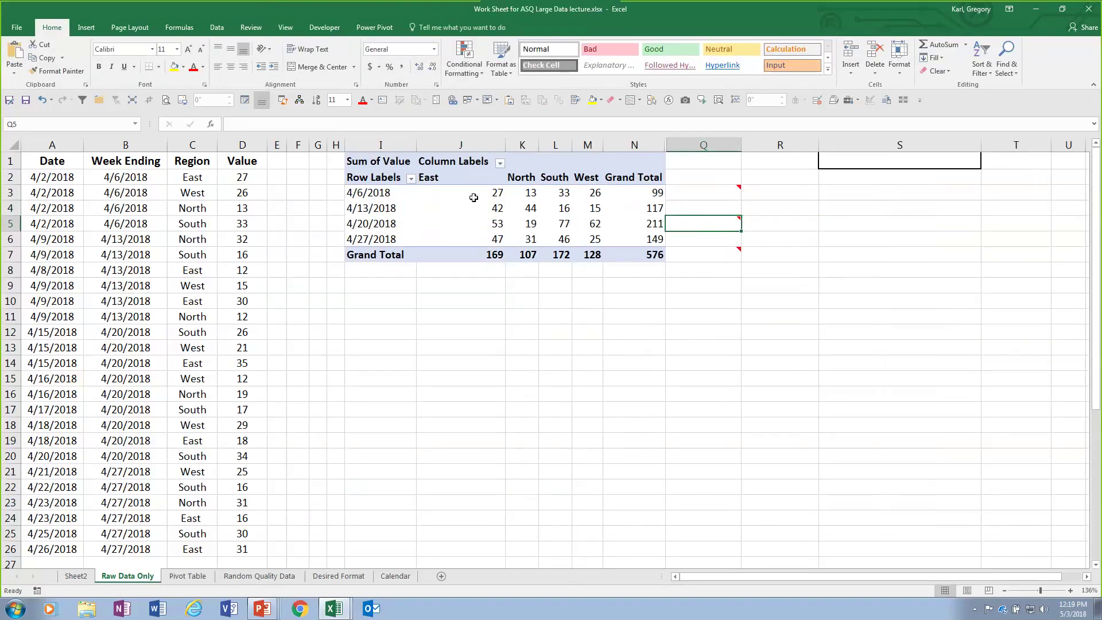
{"action": "left_click", "coordinate": [496, 205]}
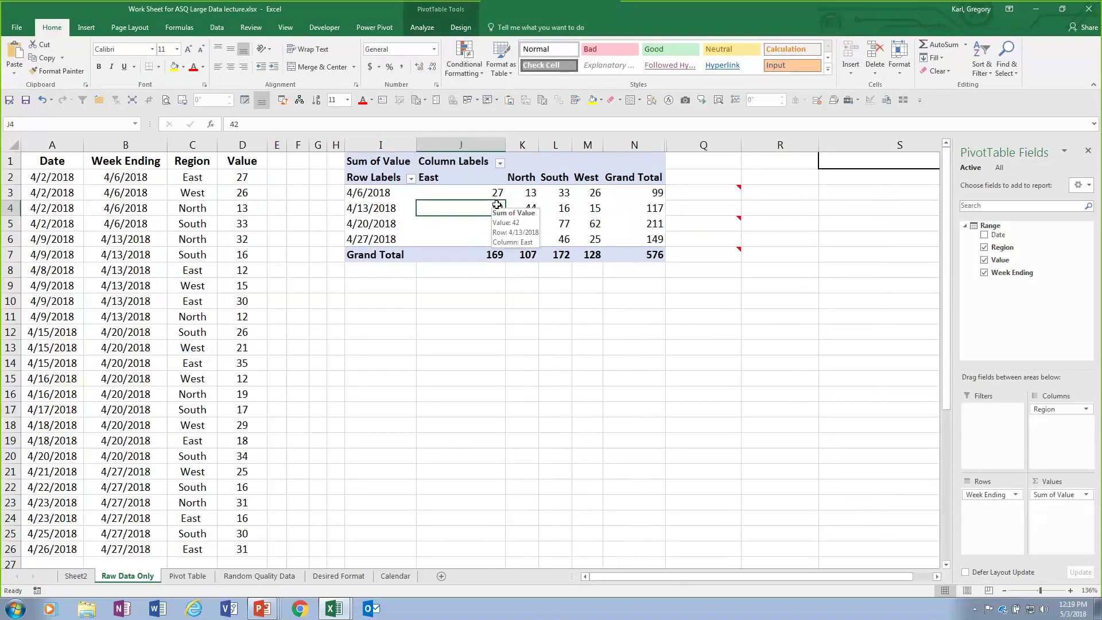
{"action": "key", "text": "alt"}
{"action": "key", "text": "F12"}
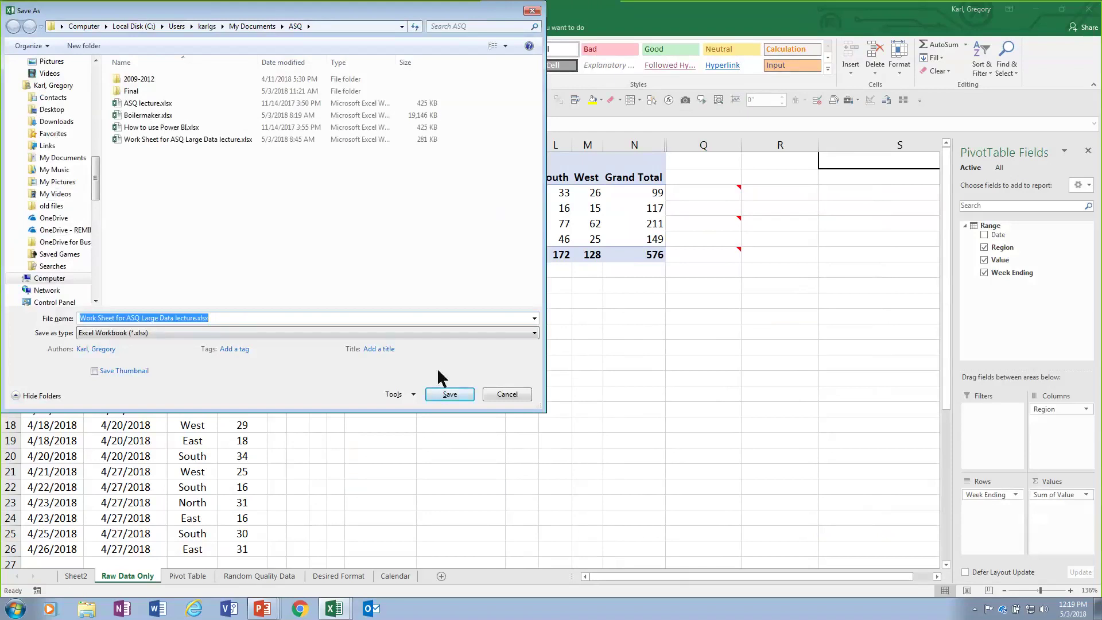
{"action": "left_click", "coordinate": [506, 394]}
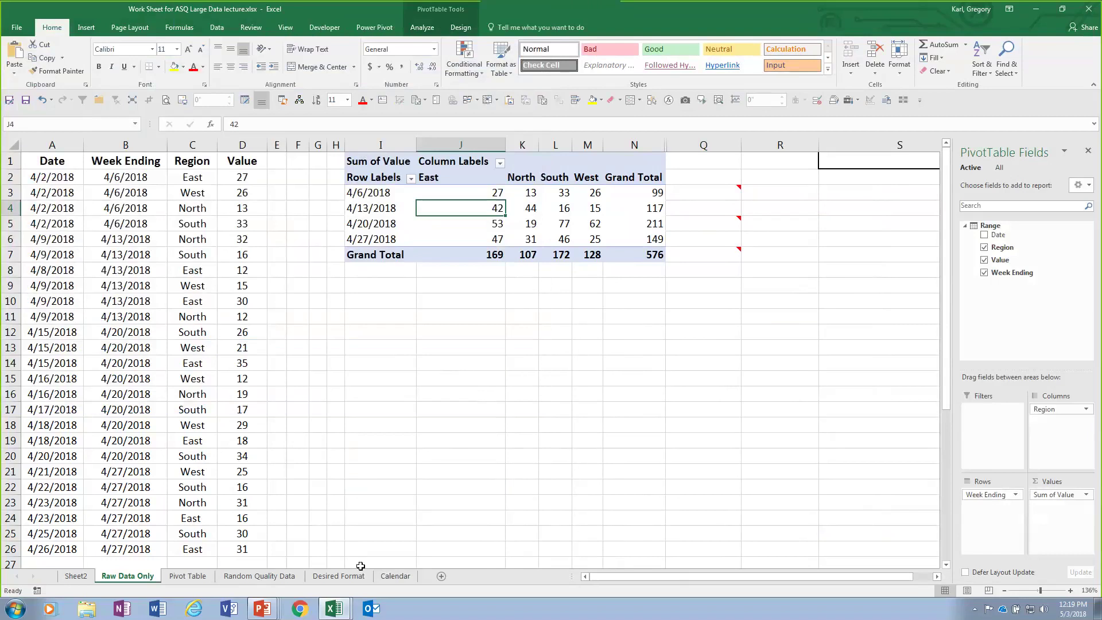
{"action": "key", "text": "ctrl+1"}
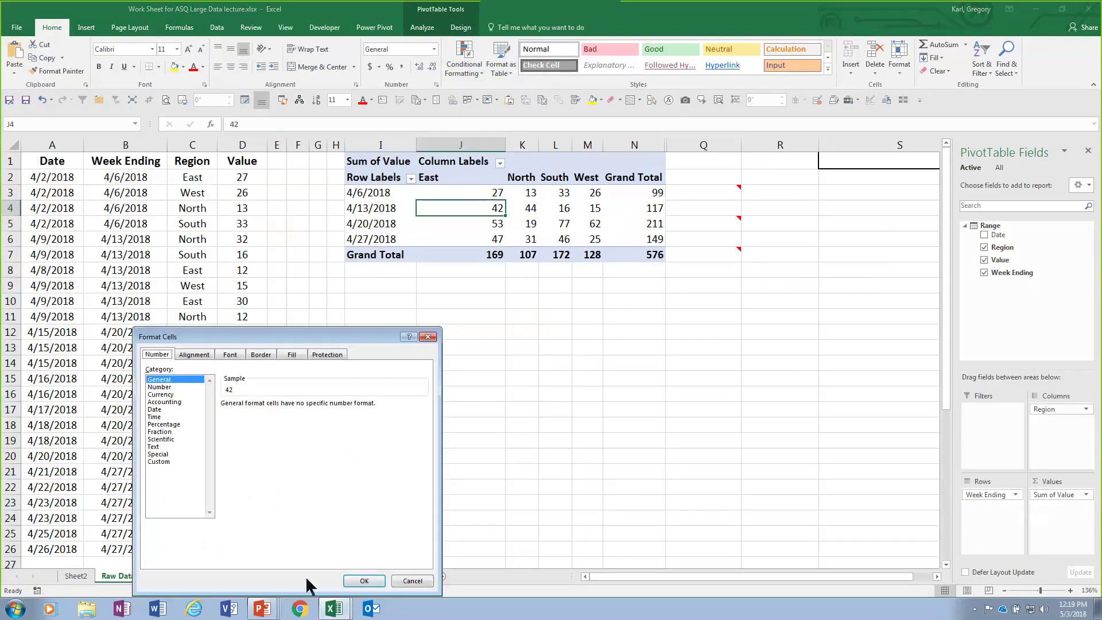
{"action": "left_click", "coordinate": [412, 581]}
Step: Insert a clustered column PivotChart based on the PivotTable and move it below the Grand Total row
{"action": "left_click", "coordinate": [398, 215]}
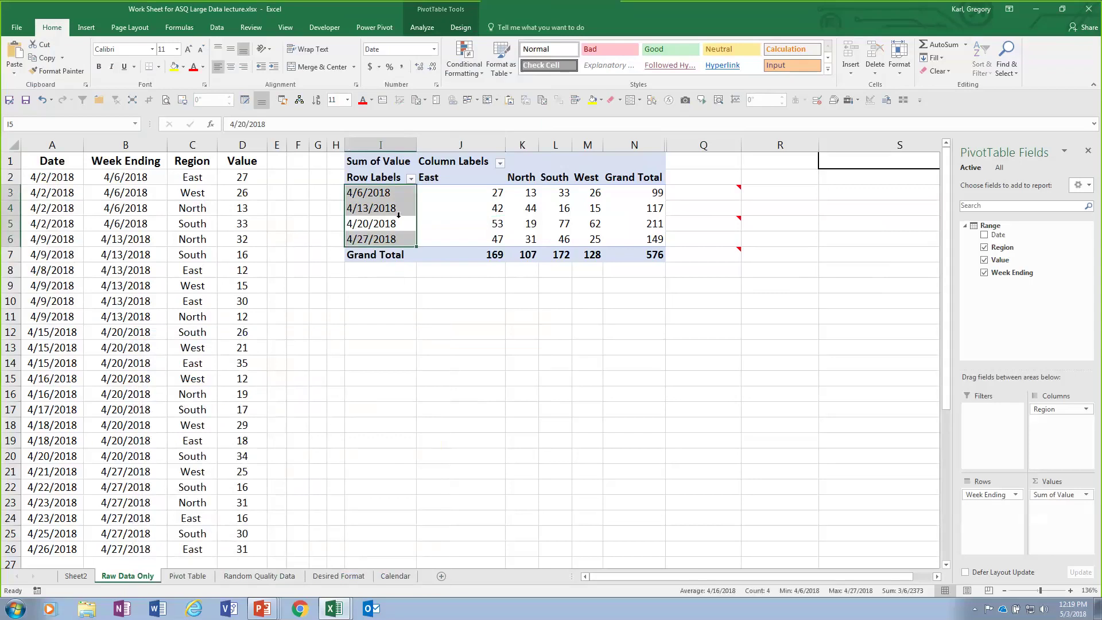
{"action": "key", "text": "F12"}
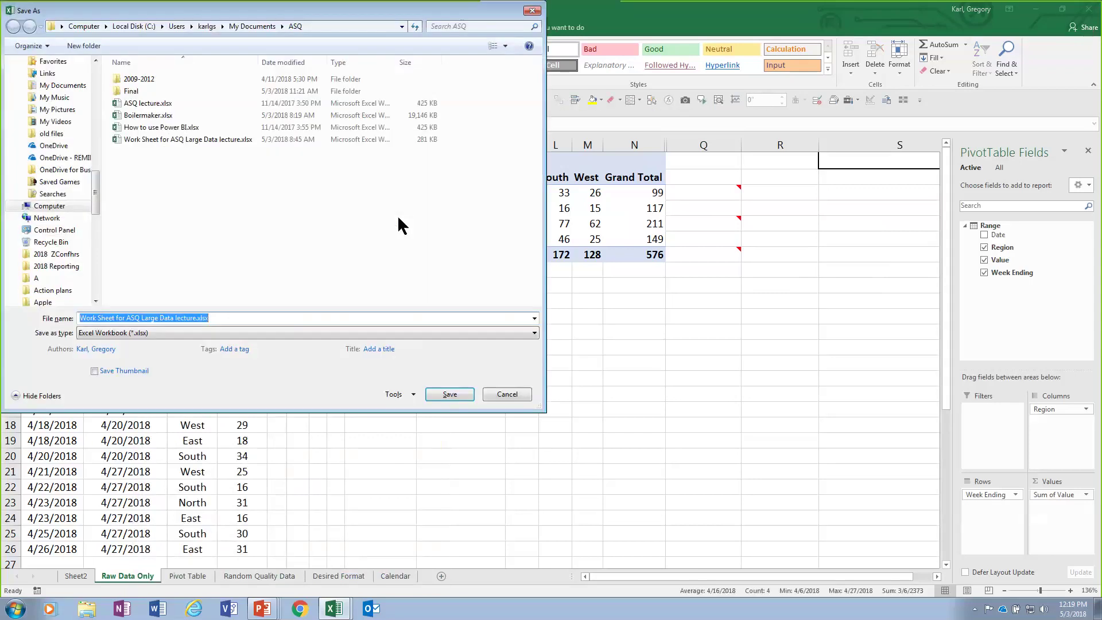
{"action": "left_click", "coordinate": [507, 394]}
{"action": "left_click", "coordinate": [506, 390]}
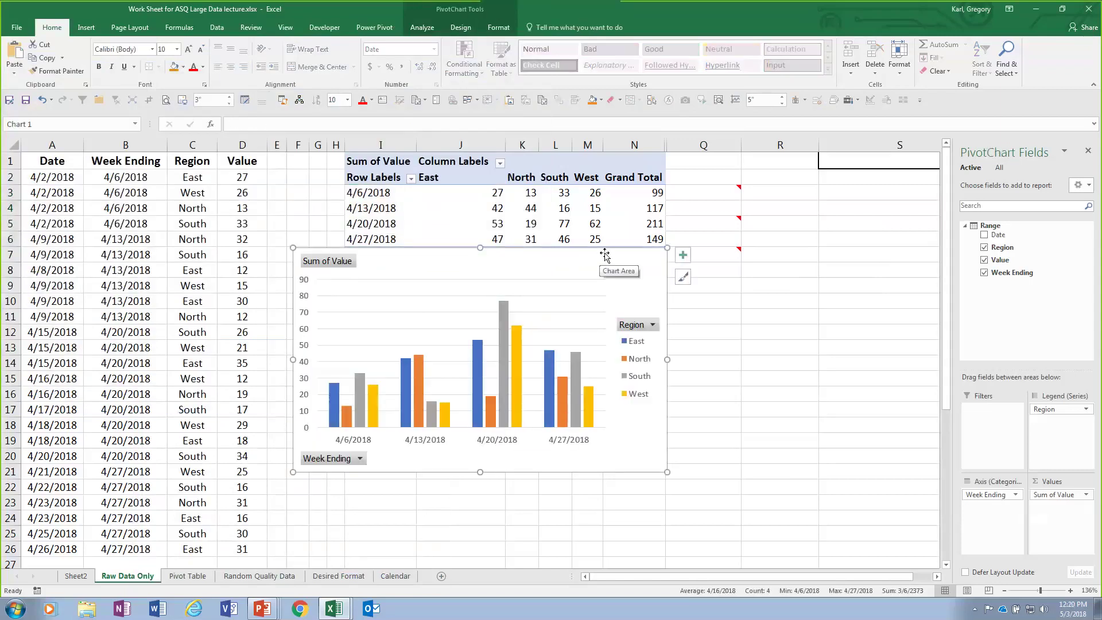
{"action": "left_click_drag", "start_coordinate": [607, 251], "coordinate": [613, 294]}
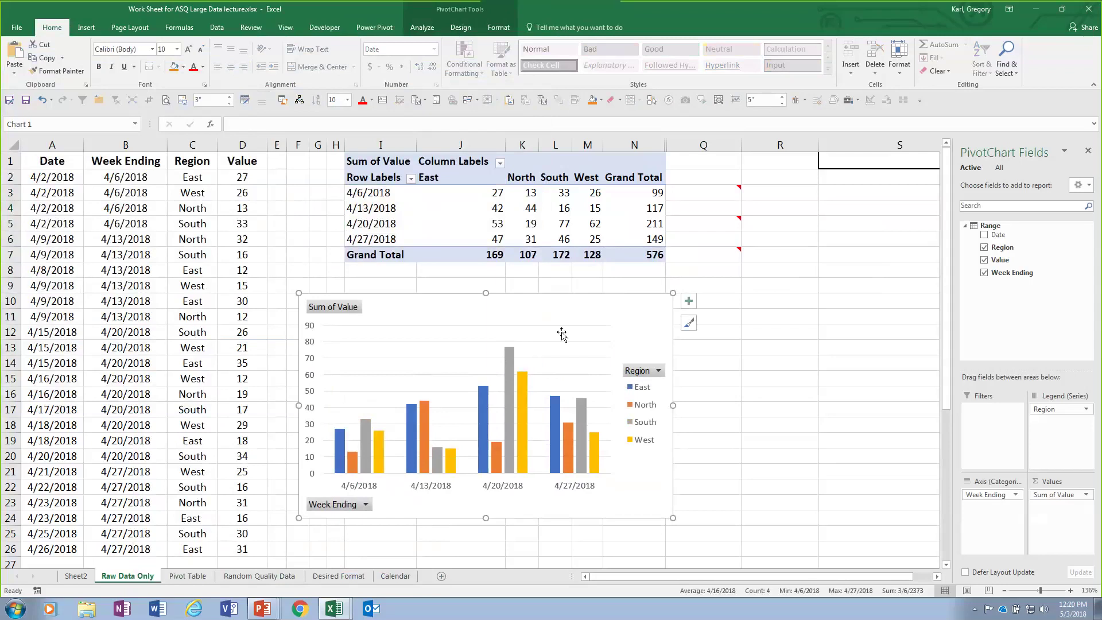
{"action": "left_click", "coordinate": [698, 228]}
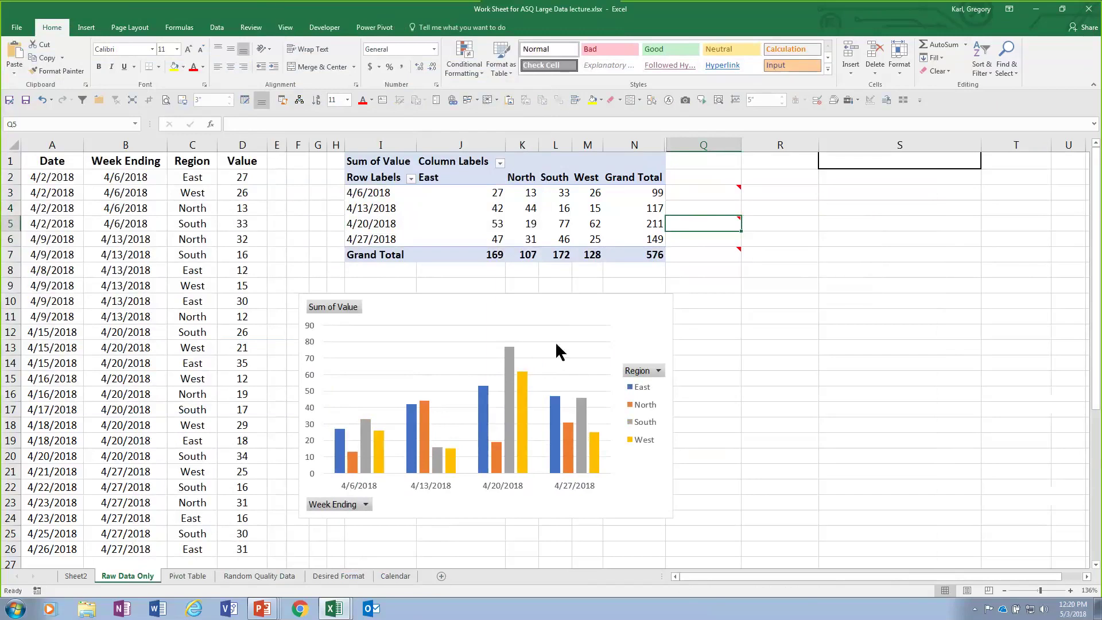
Step: Add a chart title to the PivotChart and link it to cell S1 of the Raw Data Only sheet
{"action": "left_click", "coordinate": [485, 312]}
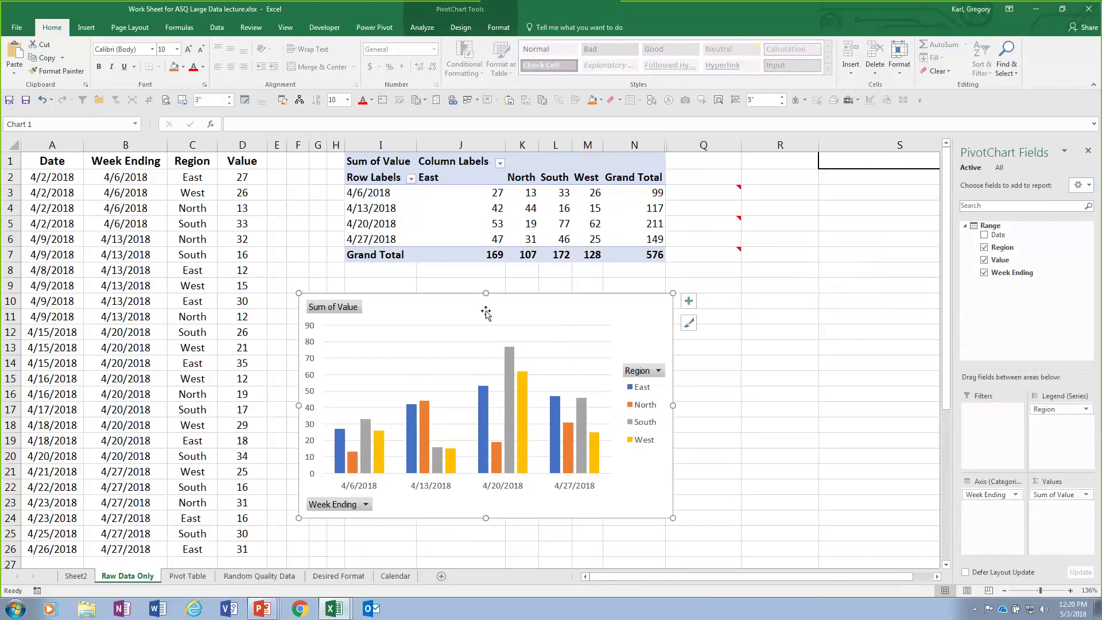
{"action": "left_click", "coordinate": [691, 301]}
{"action": "left_click", "coordinate": [717, 338]}
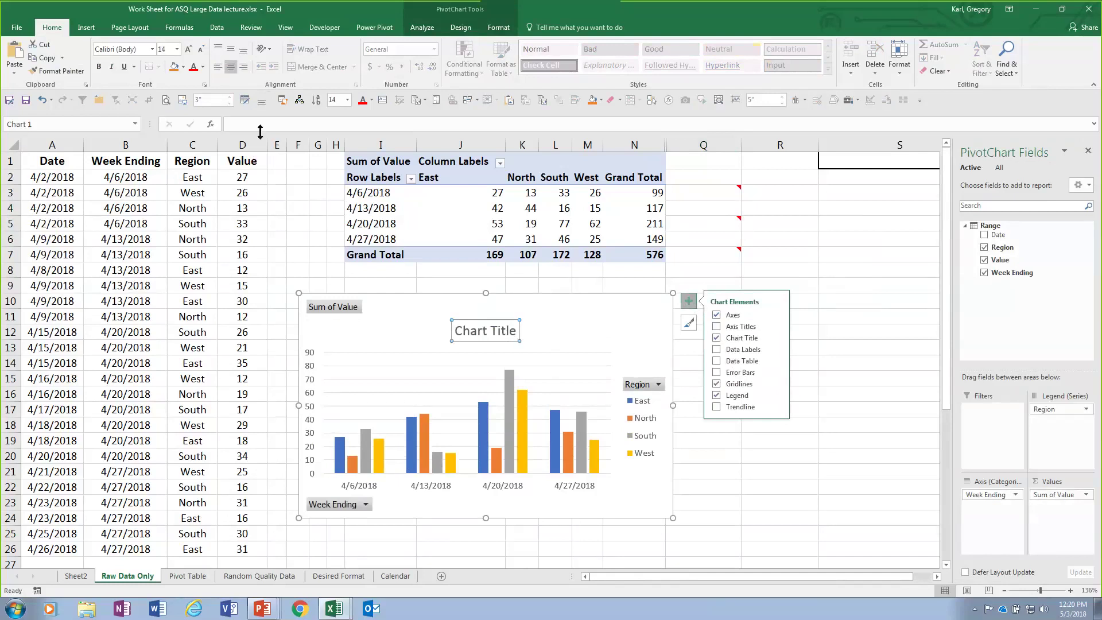
{"action": "left_click", "coordinate": [246, 120]}
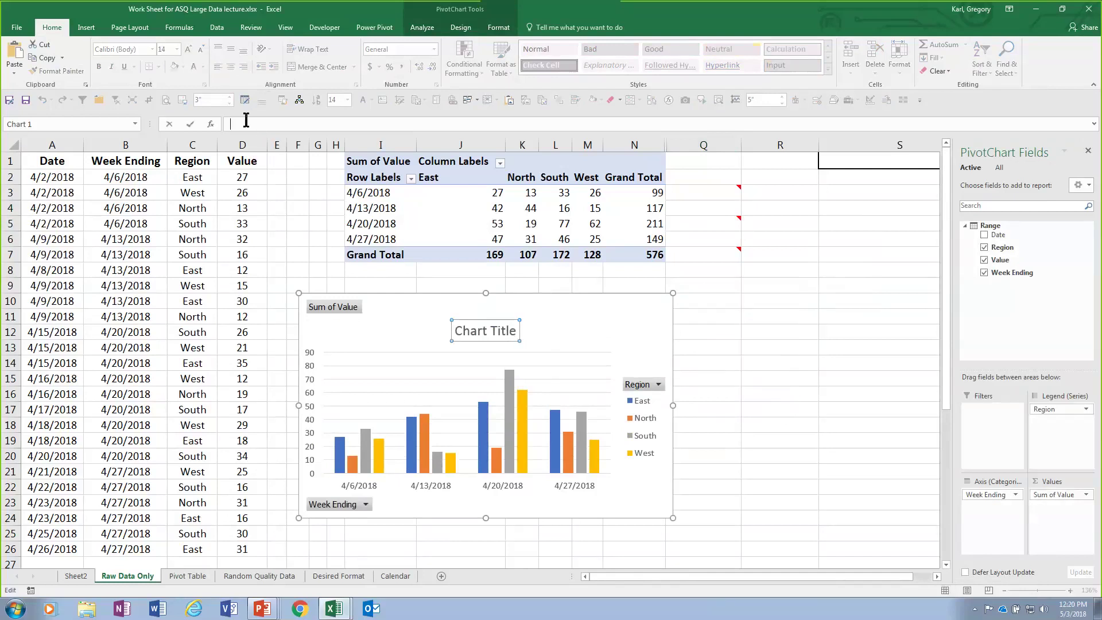
{"action": "type", "text": "="}
{"action": "left_click", "coordinate": [898, 162]}
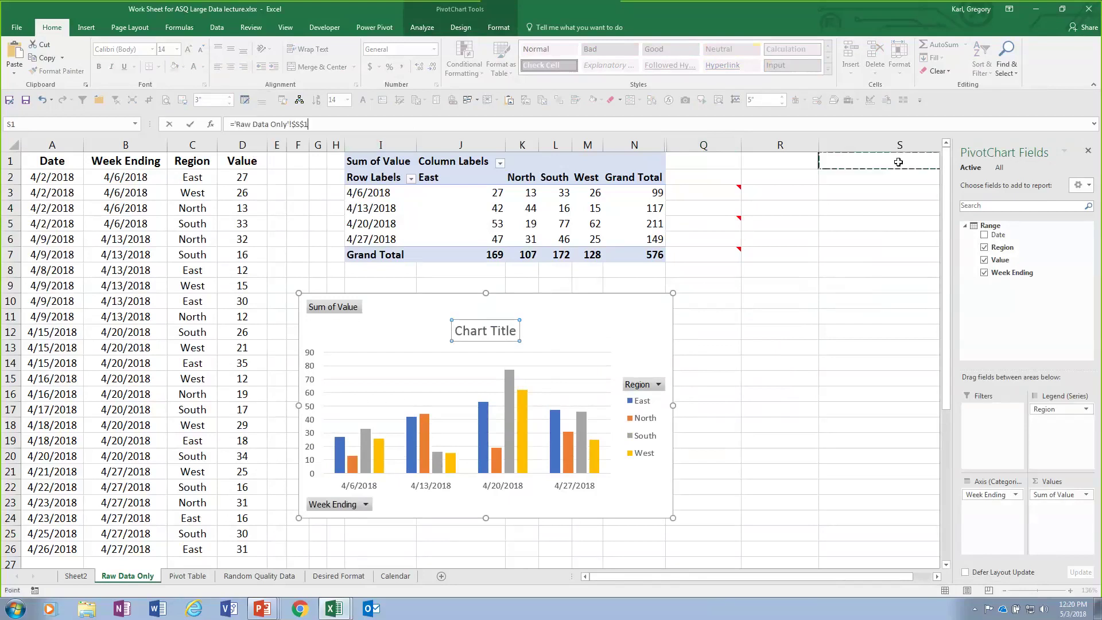
{"action": "key", "text": "Return"}
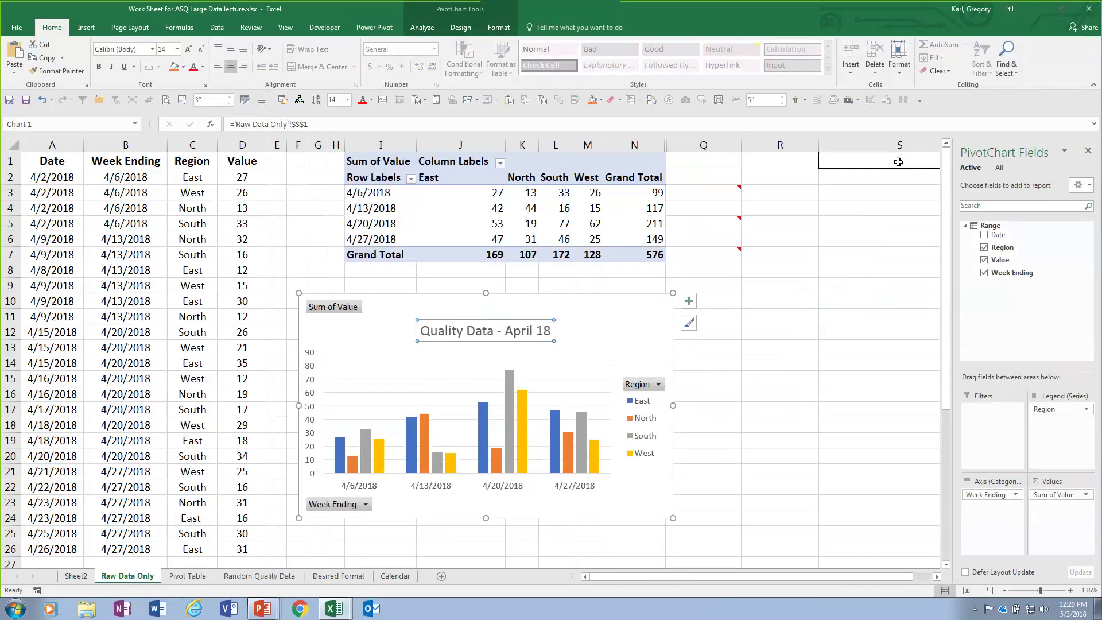
Step: Enter the date 5/1/2018 in cell R1 to update the month in the linked chart title
{"action": "left_click", "coordinate": [771, 162]}
{"action": "type", "text": "5/1/"}
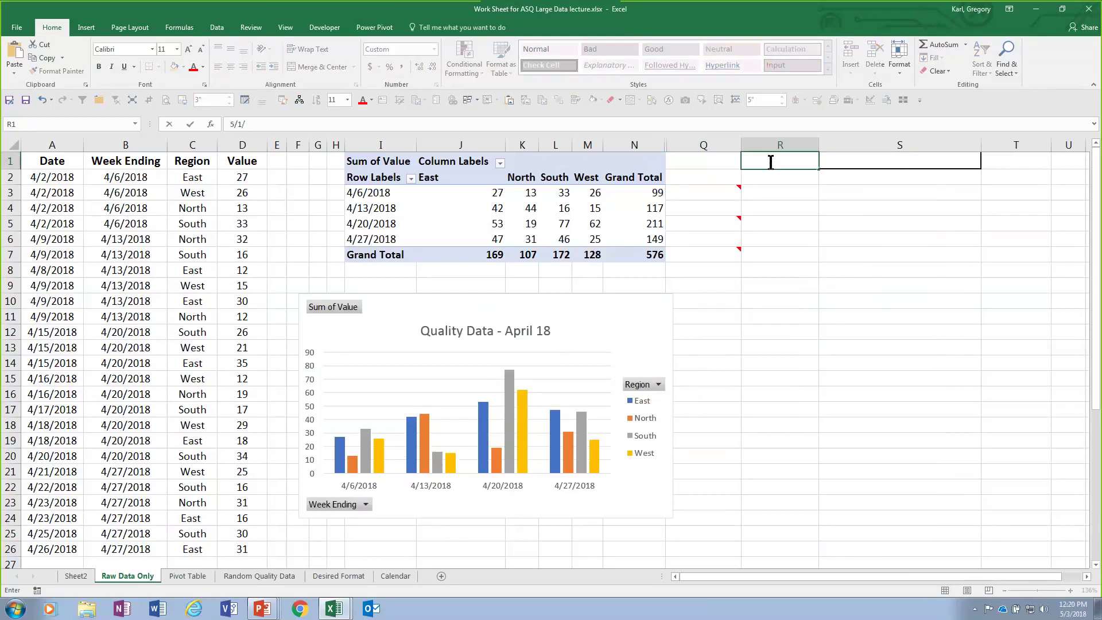
{"action": "type", "text": "2018"}
{"action": "key", "text": "Return"}
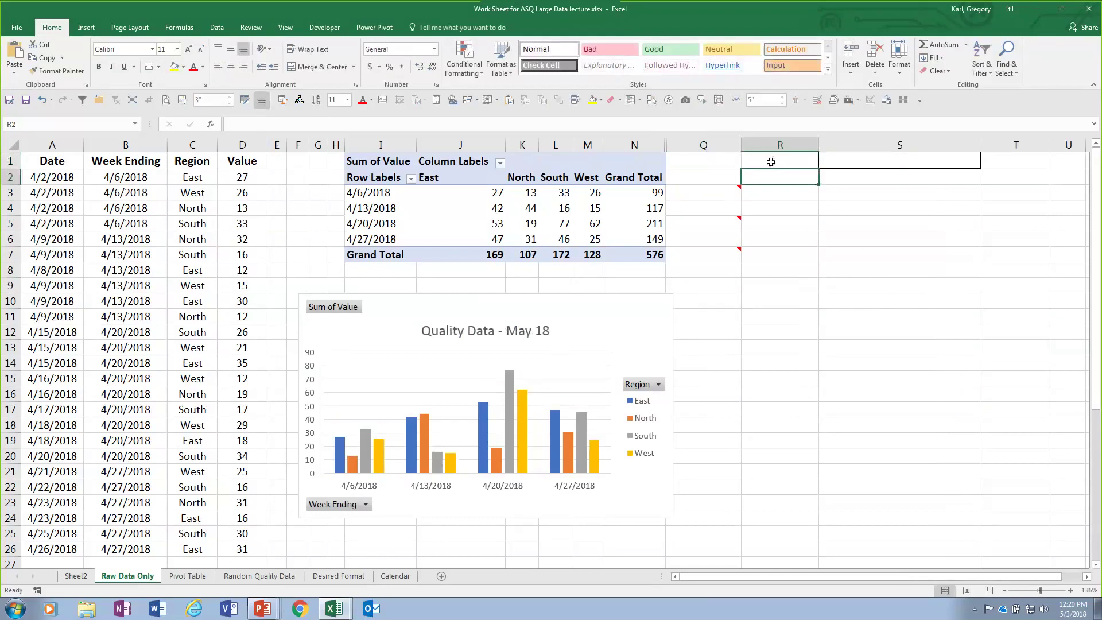
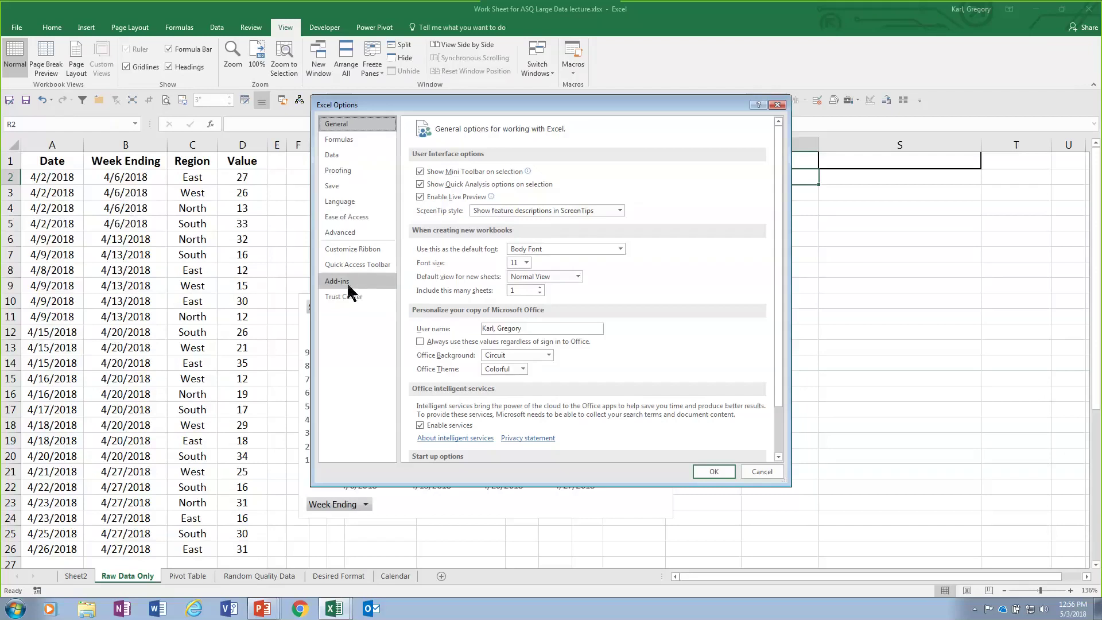
Step: Review the active and inactive add-ins in the Excel options and close the options without changes
{"action": "left_click", "coordinate": [348, 280]}
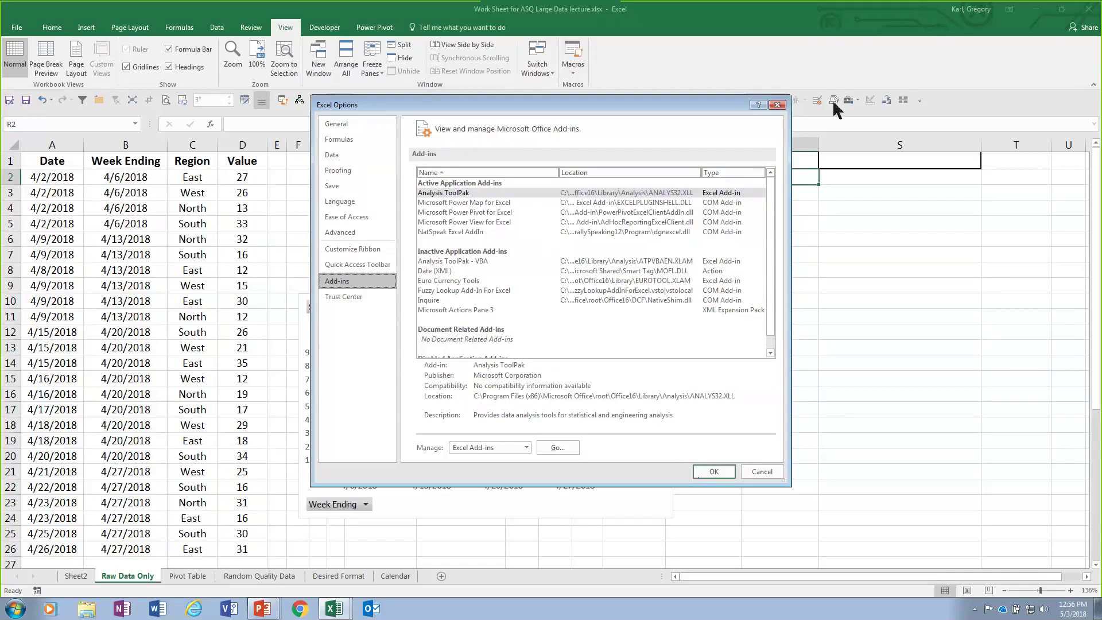
{"action": "left_click", "coordinate": [778, 105]}
Step: Examine the basic and advanced URL options for importing data from the web, and close the dialog without importing
{"action": "left_click", "coordinate": [217, 32]}
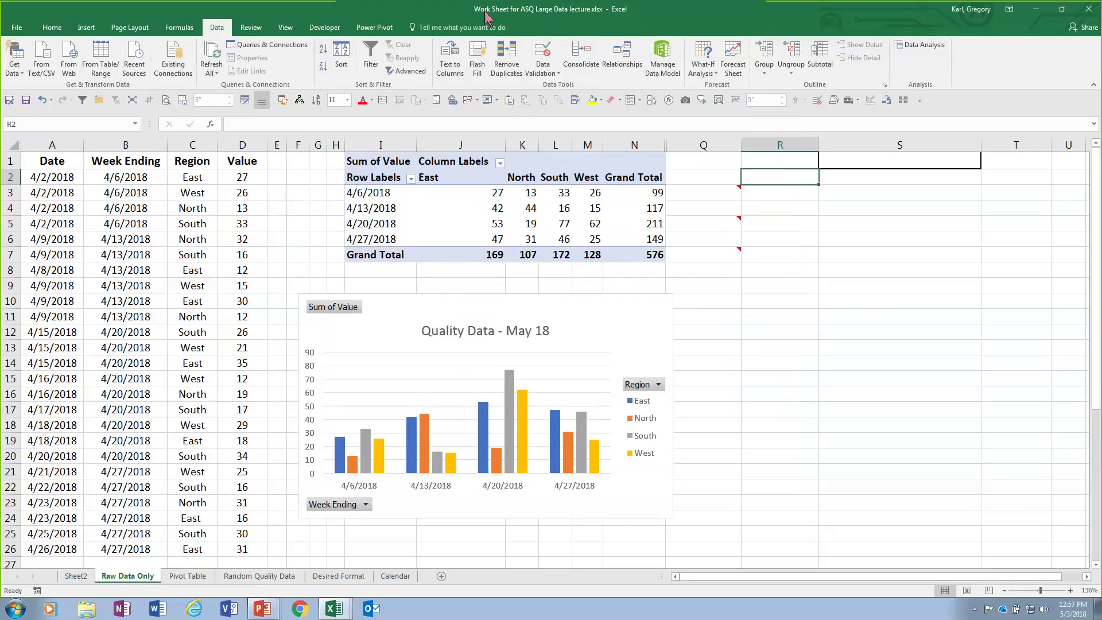
{"action": "left_click", "coordinate": [68, 77]}
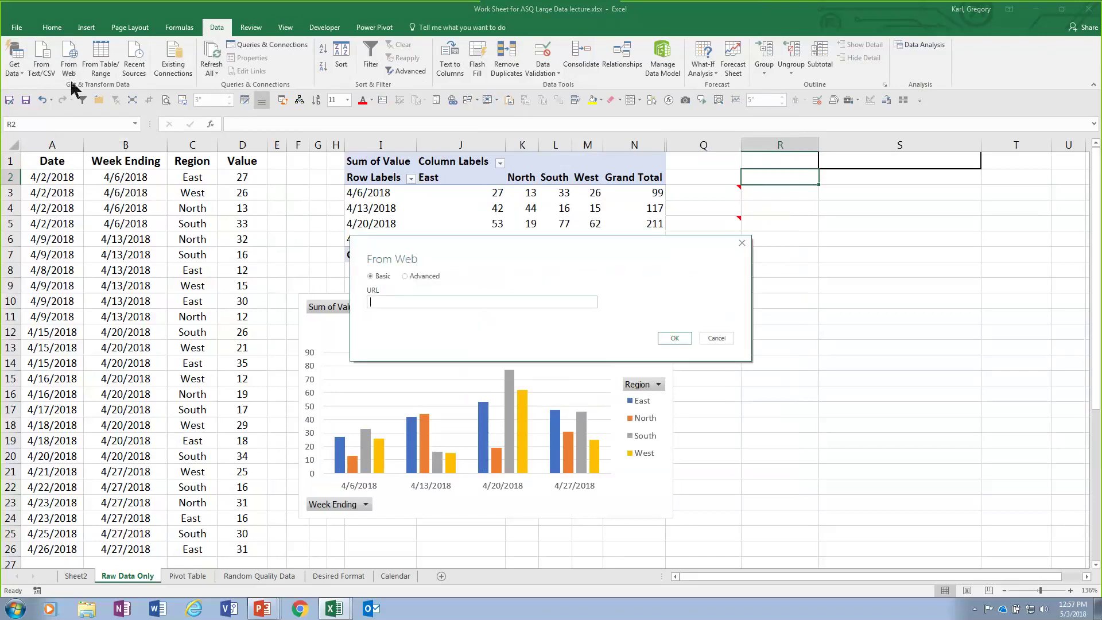
{"action": "left_click", "coordinate": [426, 275]}
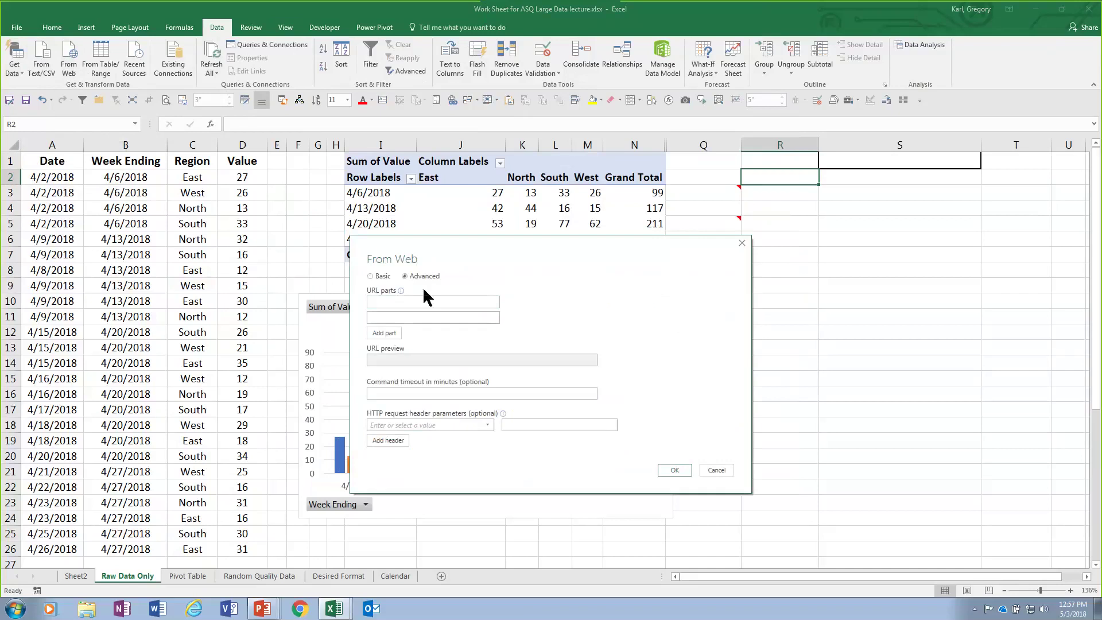
{"action": "left_click", "coordinate": [386, 304]}
{"action": "left_click", "coordinate": [376, 277]}
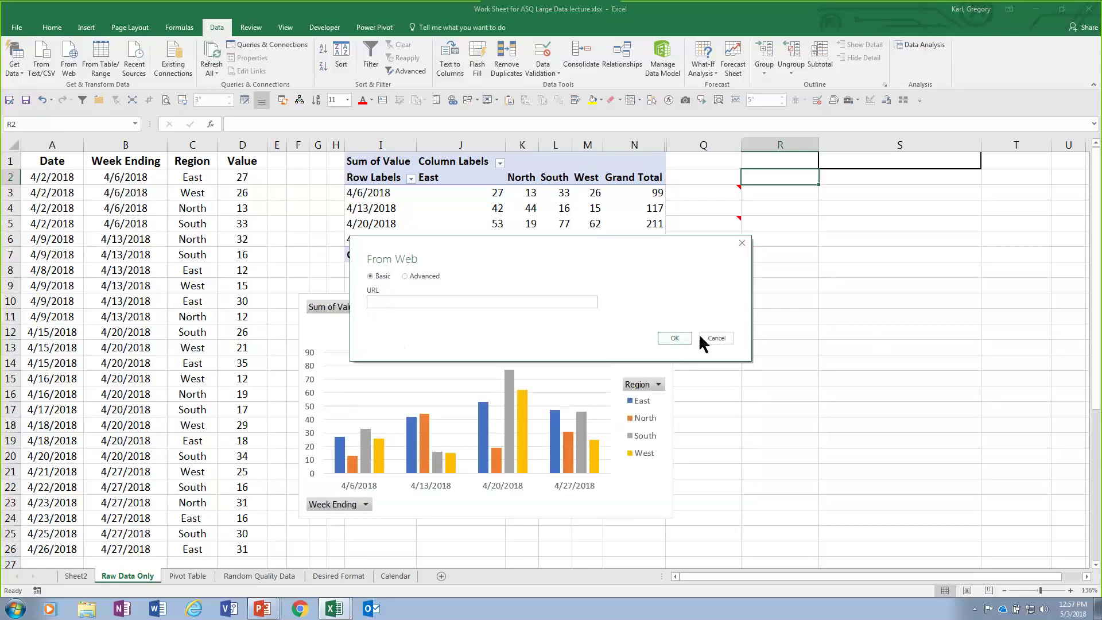
{"action": "left_click", "coordinate": [715, 340]}
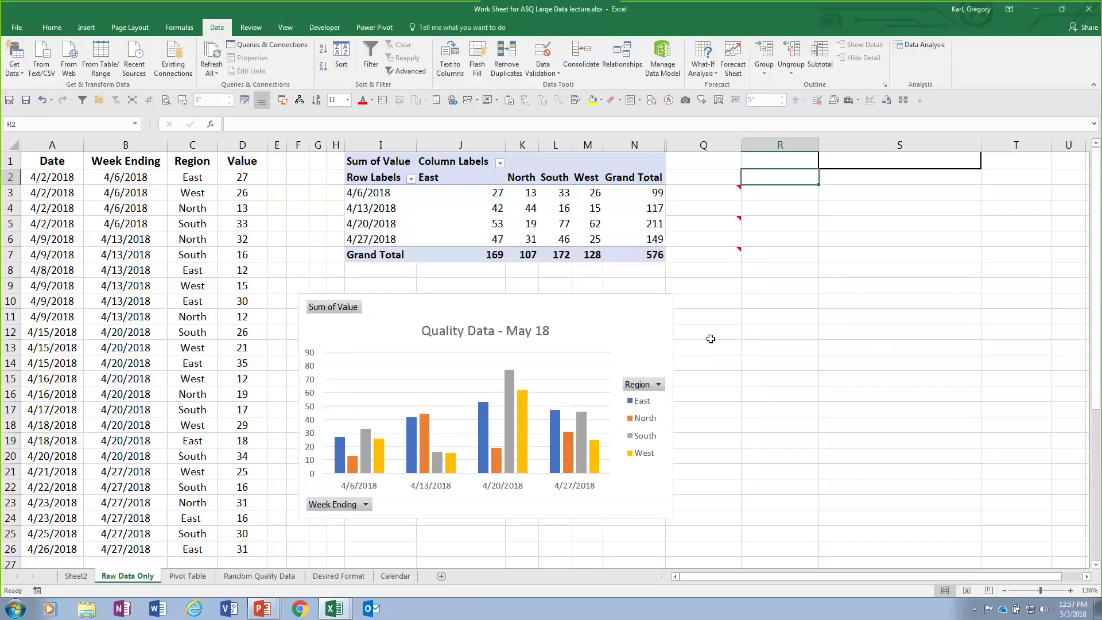